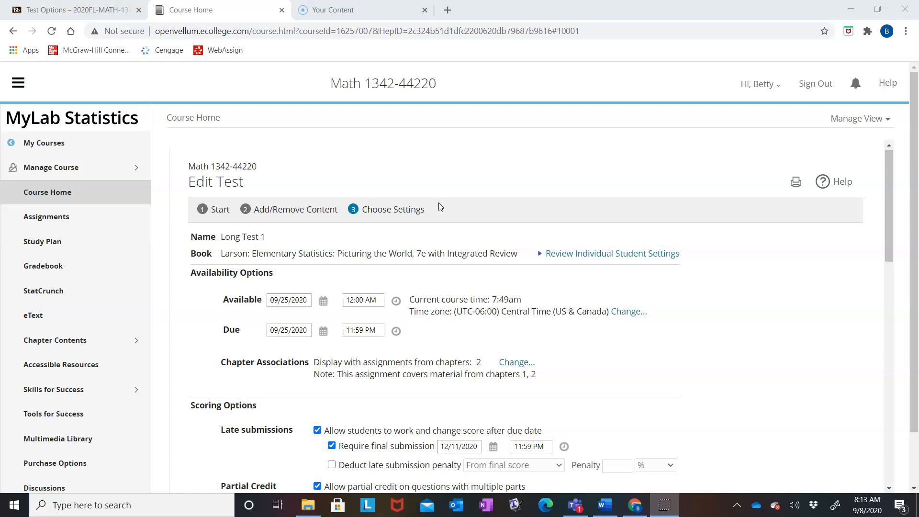
click(441, 198)
scroll(441, 197, down, 4)
click(467, 345)
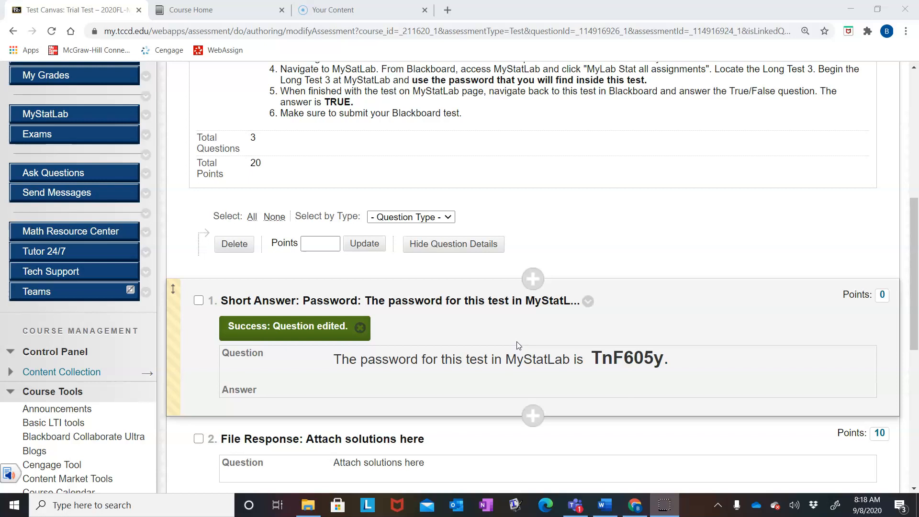
Step: Review the Trial Test's instructions and questions in the Test Canvas, and return to the Exams content list
scroll(516, 341, up, 5)
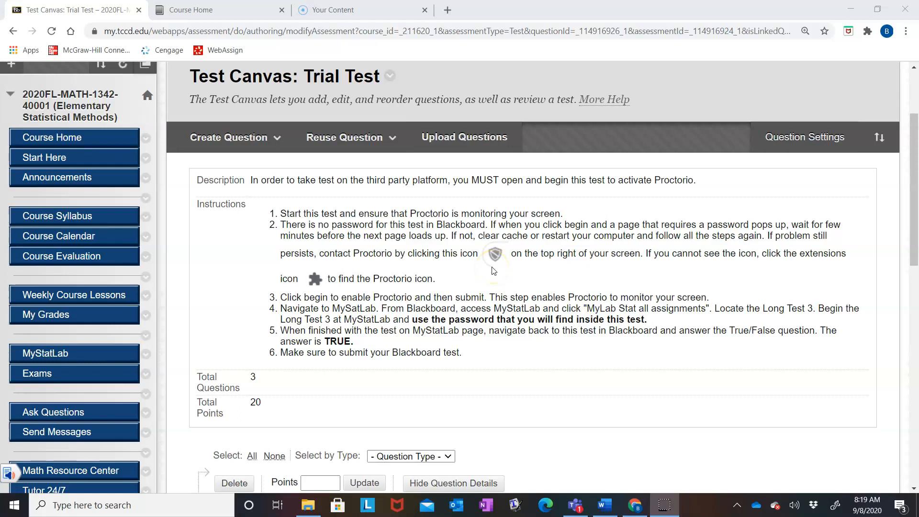
scroll(483, 307, down, 5)
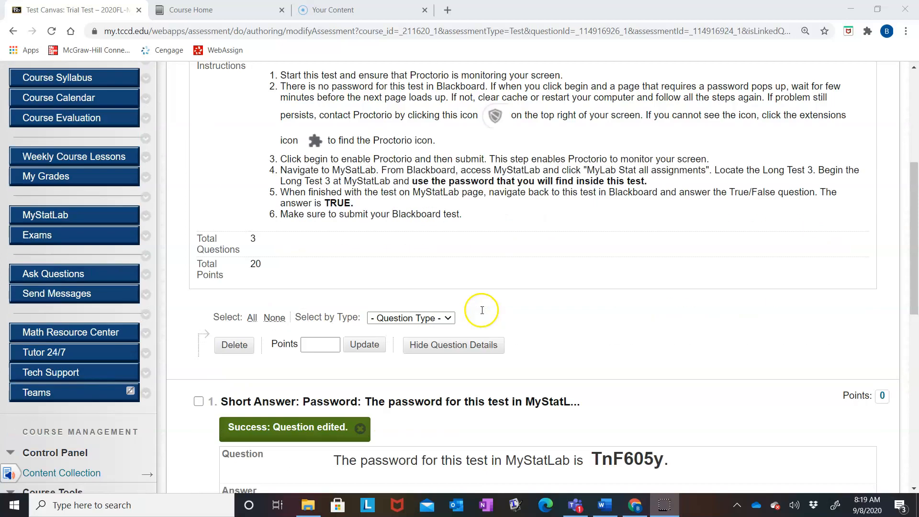
scroll(522, 209, down, 4)
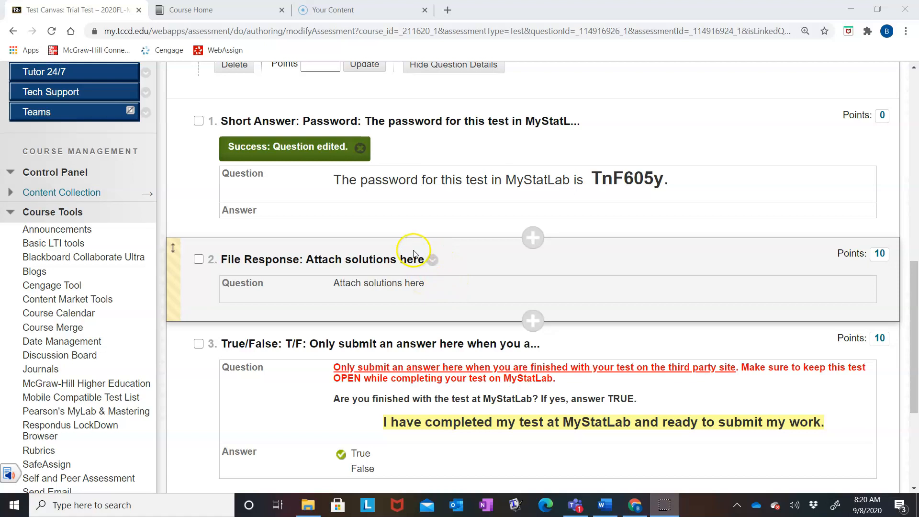
scroll(424, 296, down, 3)
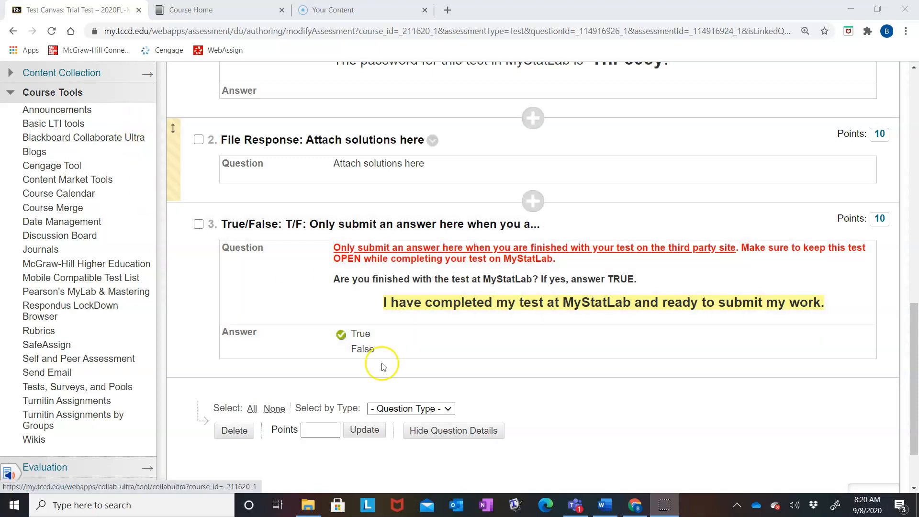
scroll(663, 411, down, 2)
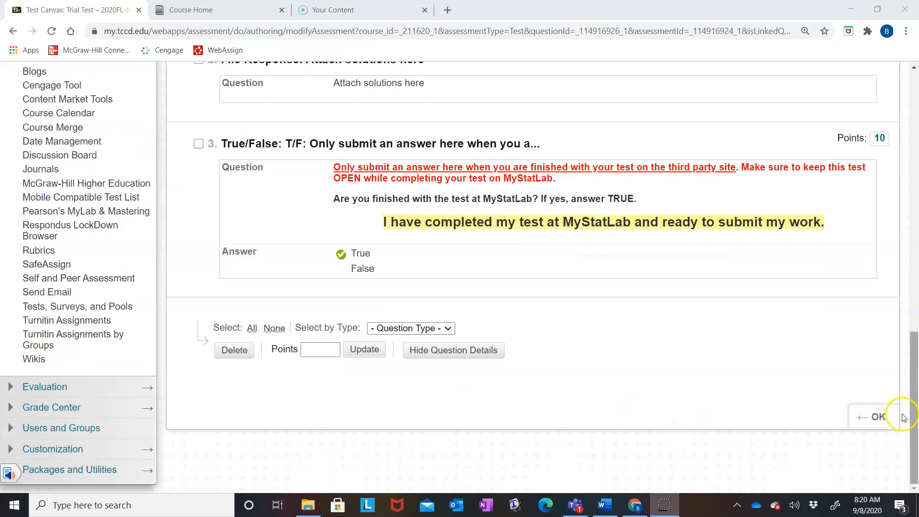
click(883, 427)
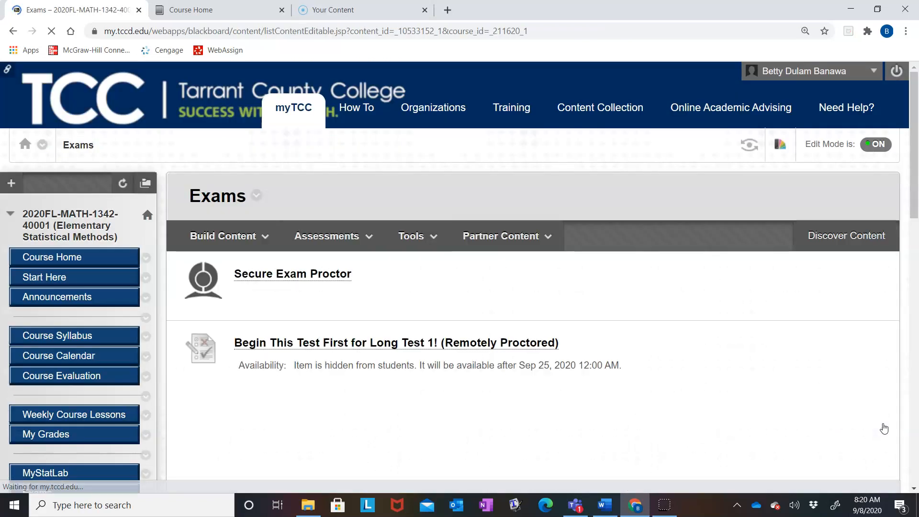
Step: Open the Trial Test's options and enable Remote Proctoring in the Proctorio settings
scroll(120, 378, down, 4)
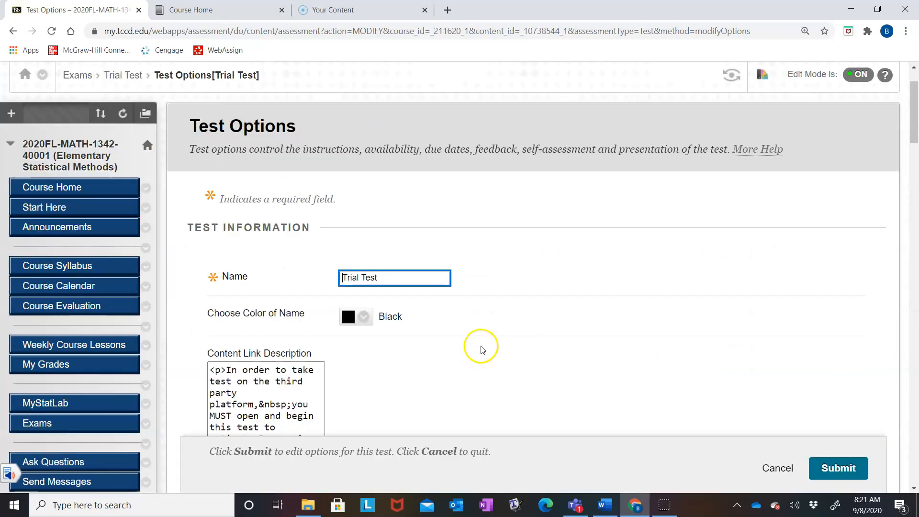
scroll(482, 350, down, 6)
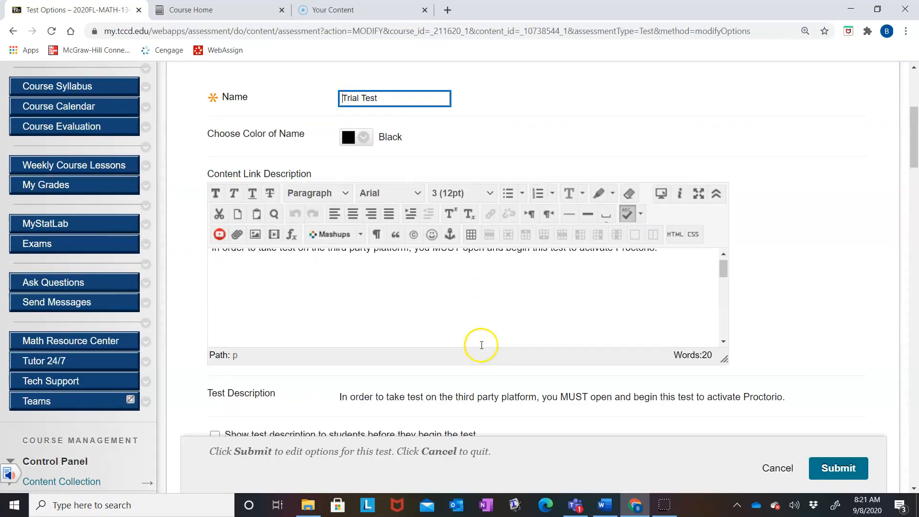
scroll(804, 316, down, 12)
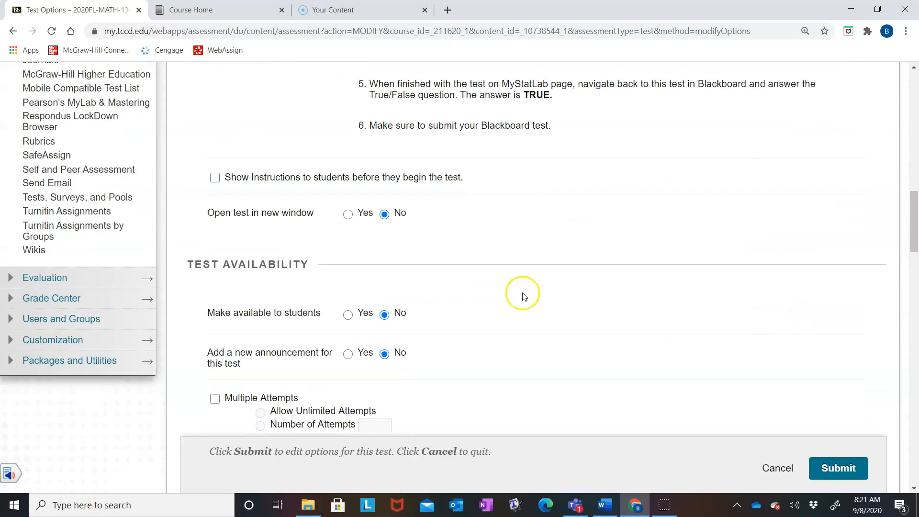
scroll(605, 258, down, 3)
scroll(605, 258, down, 8)
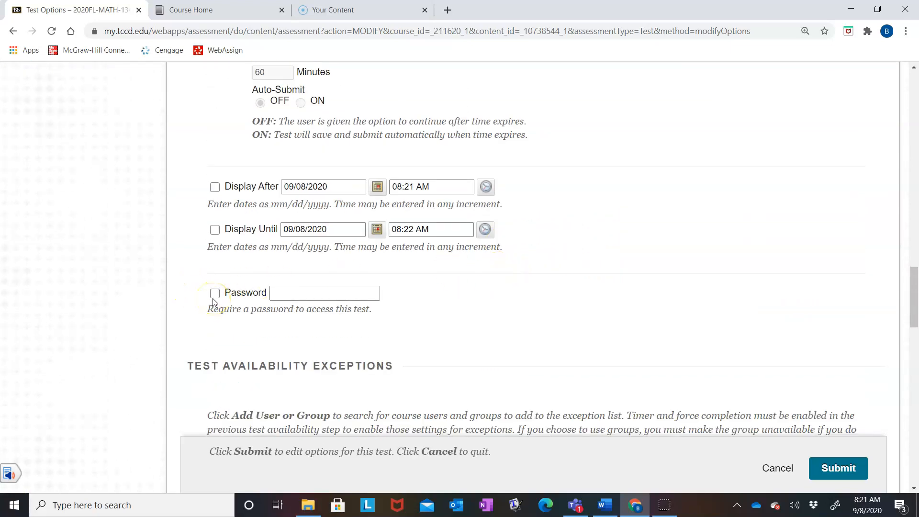
scroll(214, 344, down, 15)
click(214, 343)
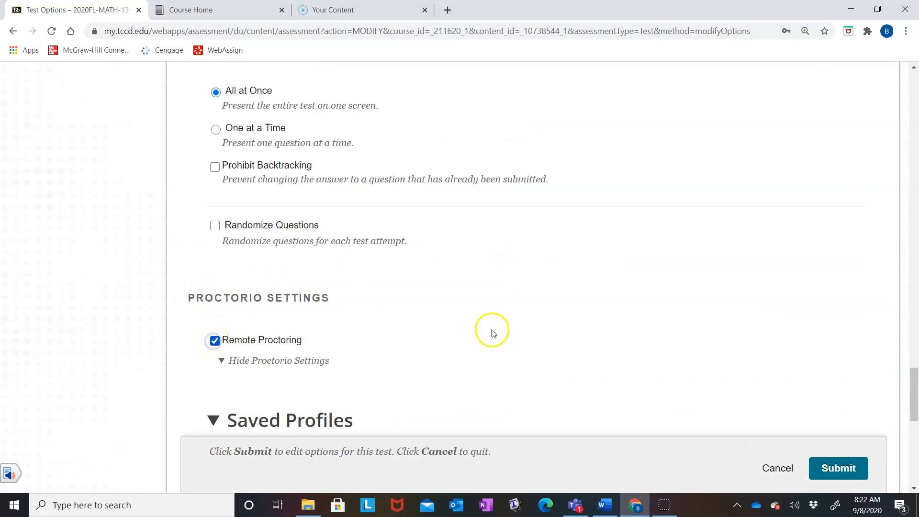
Step: Look over the saved Proctorio profiles, expand Proctorio Exam Settings and examine its recording options
scroll(619, 309, down, 2)
scroll(619, 309, down, 8)
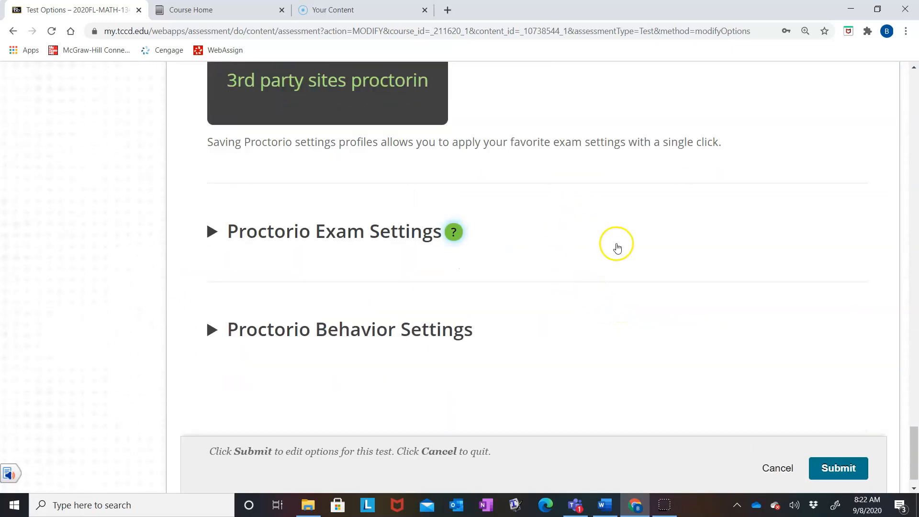
scroll(613, 244, up, 3)
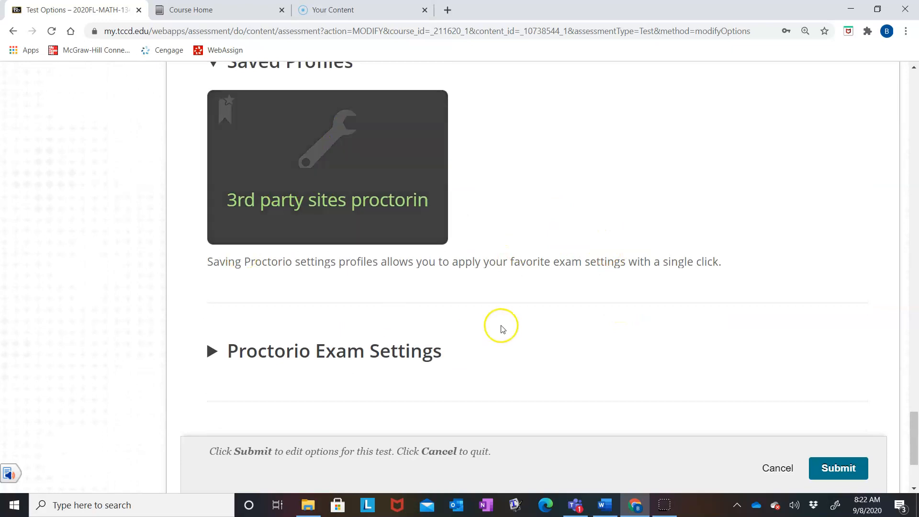
scroll(368, 238, up, 3)
scroll(862, 319, down, 4)
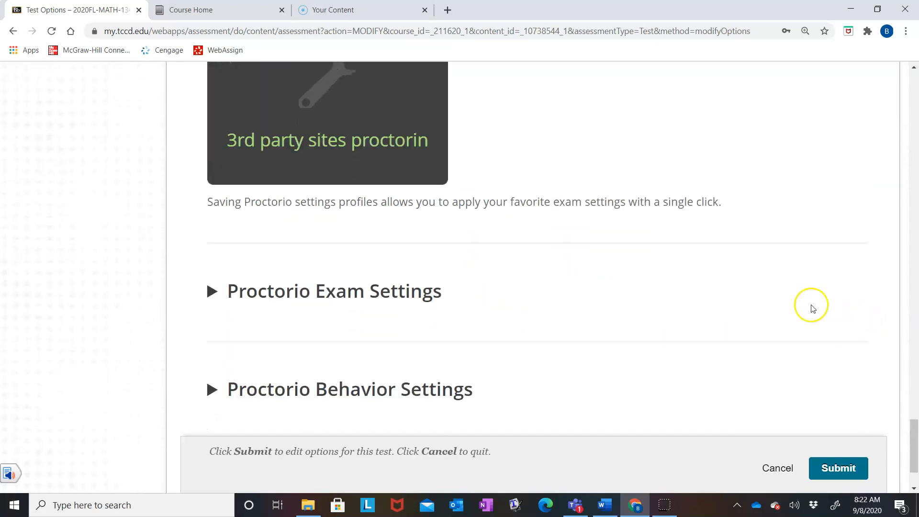
click(214, 289)
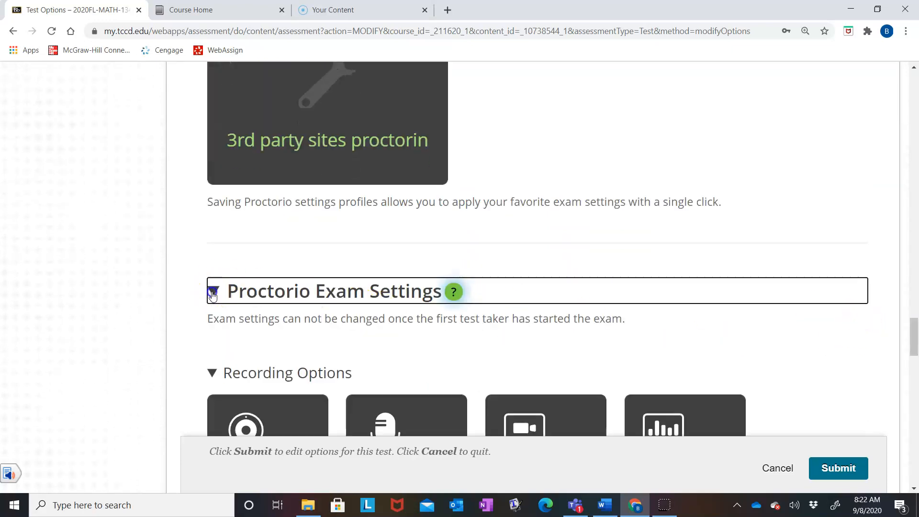
scroll(670, 325, down, 4)
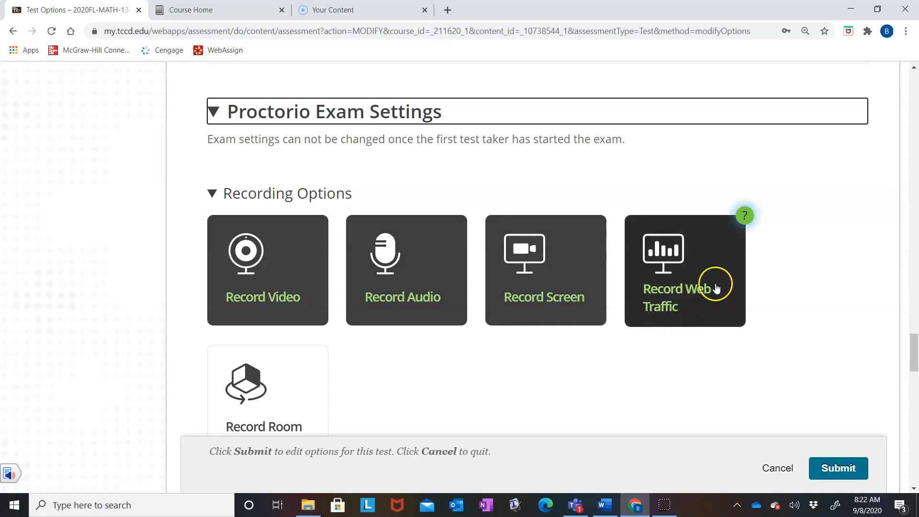
click(714, 315)
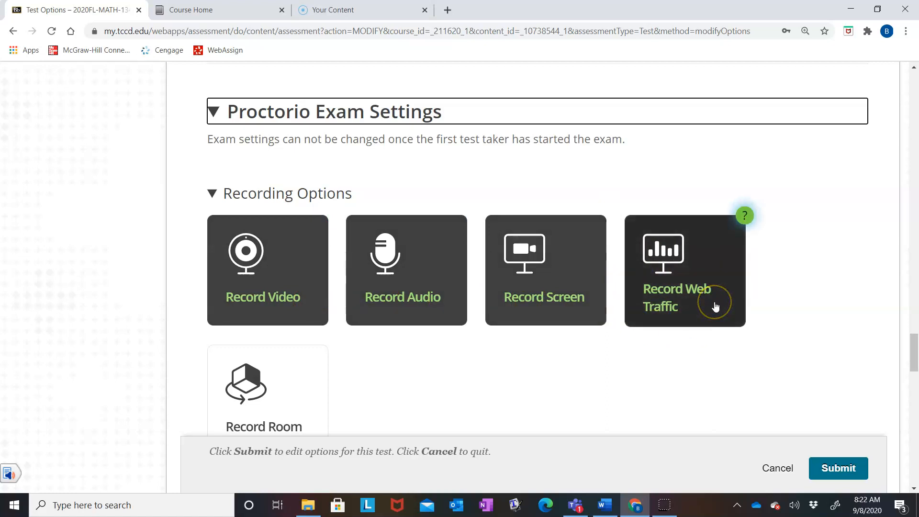
scroll(715, 307, down, 1)
click(712, 287)
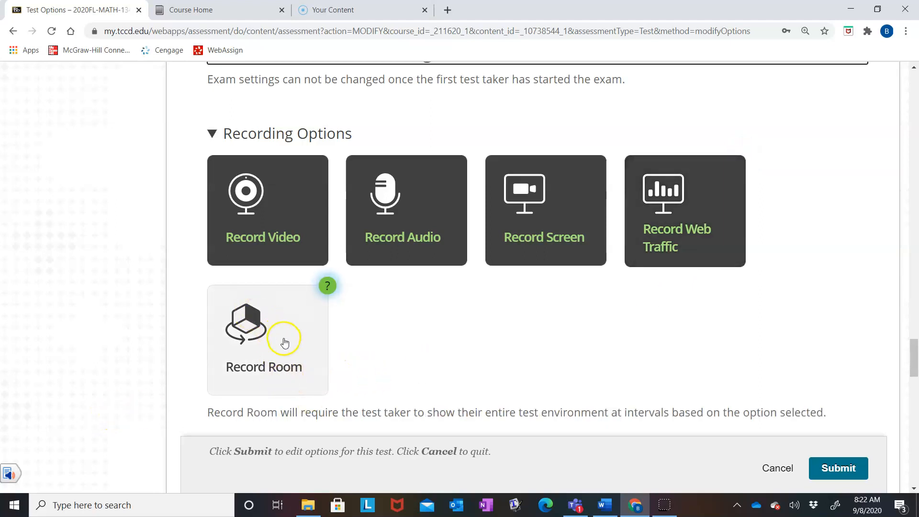
Step: Enable Clear Cache in the Proctorio lock down options
scroll(539, 328, down, 1)
scroll(540, 327, down, 2)
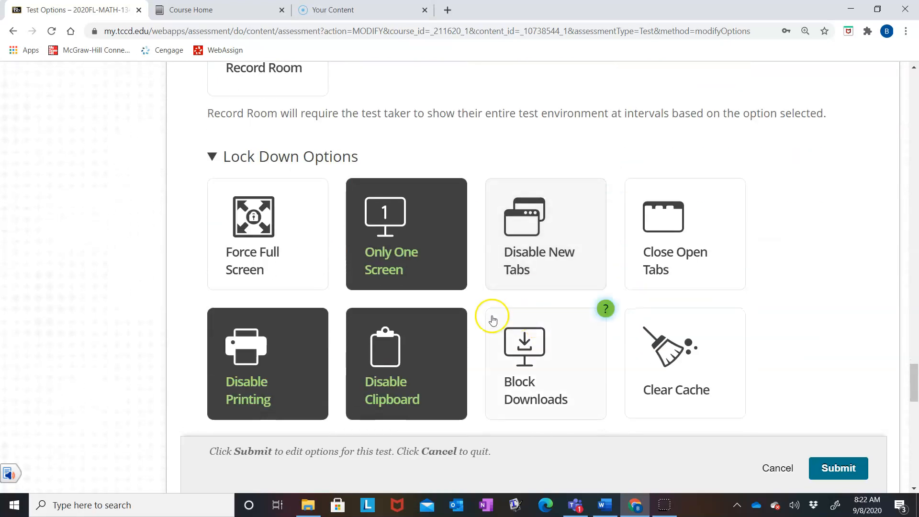
click(650, 384)
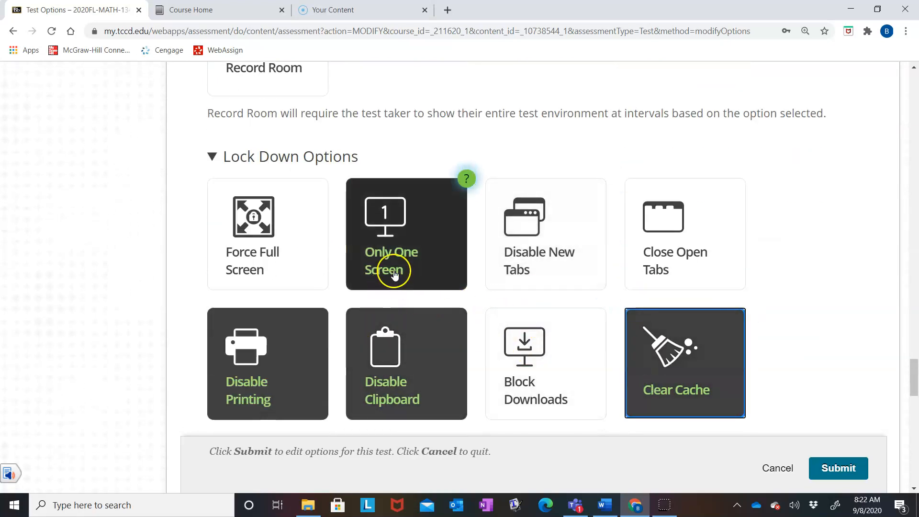
Step: Examine which lock down options are set, including new tabs, block downloads and prevent re-entry
scroll(767, 244, down, 3)
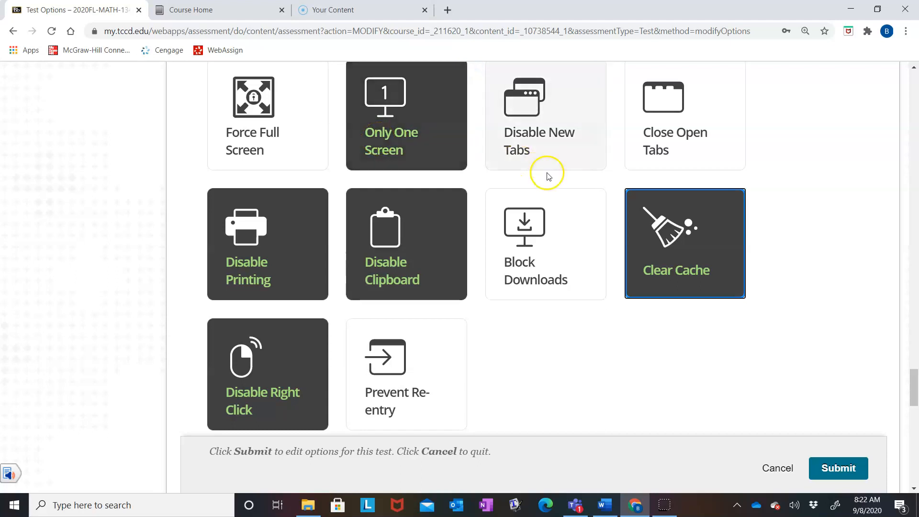
scroll(548, 180, up, 1)
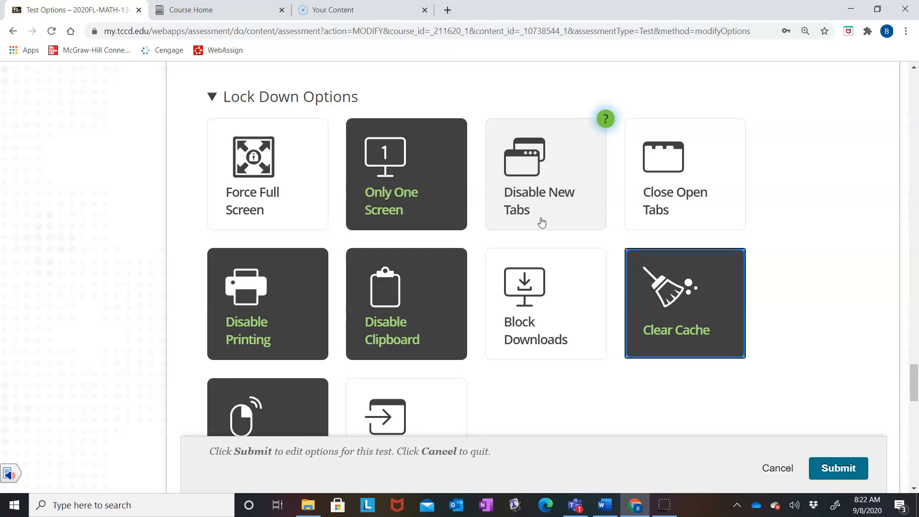
click(524, 191)
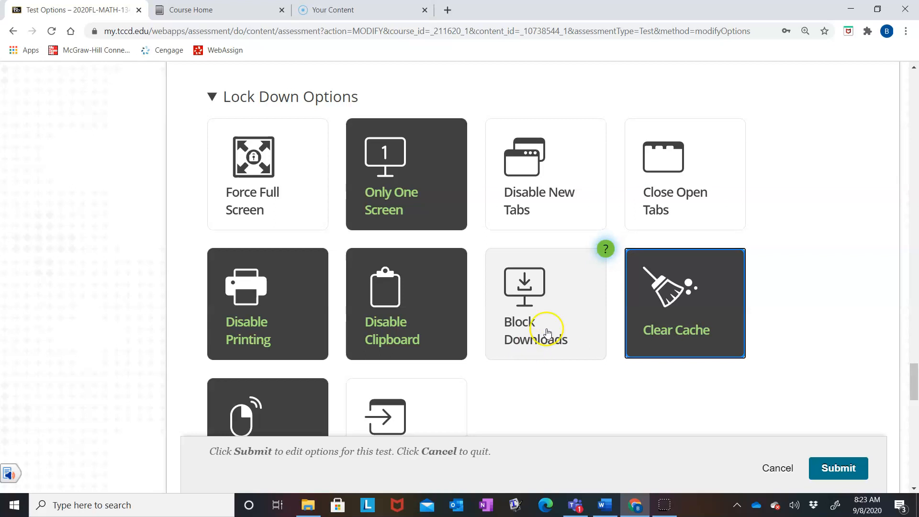
scroll(562, 333, down, 1)
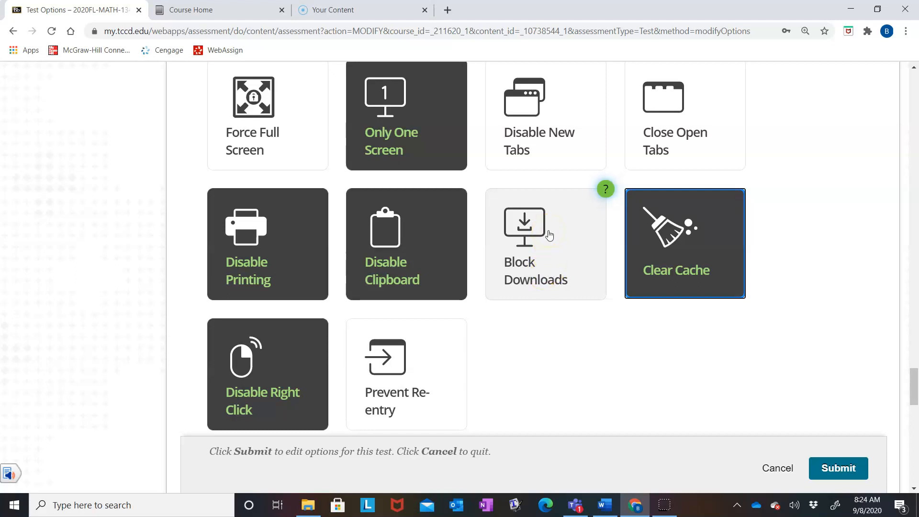
scroll(560, 311, down, 3)
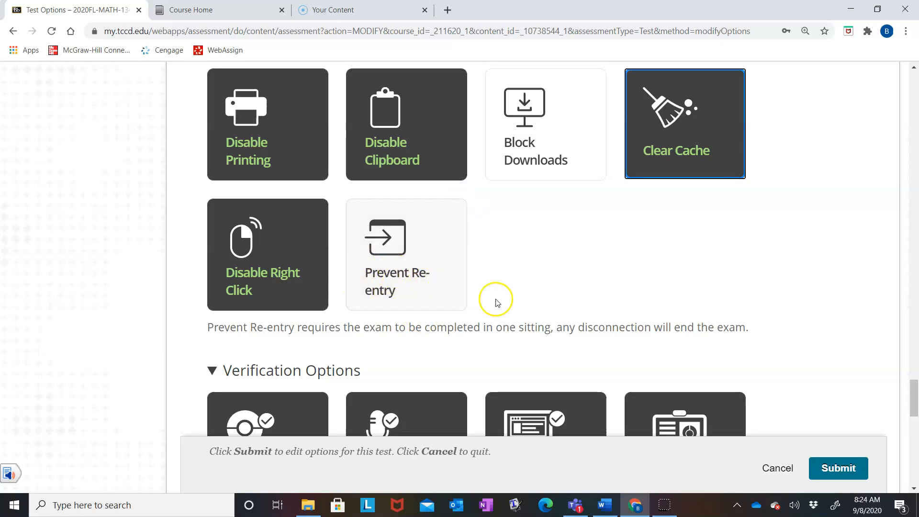
scroll(512, 290, down, 3)
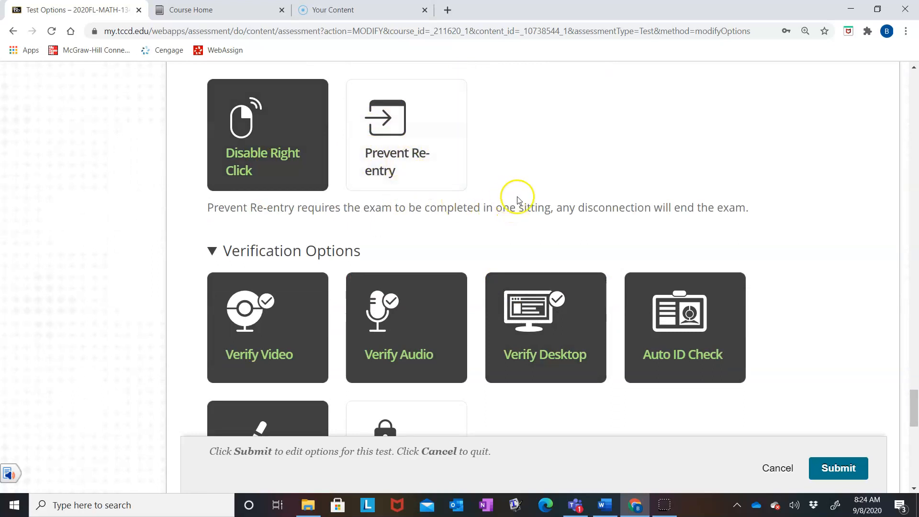
scroll(517, 195, up, 5)
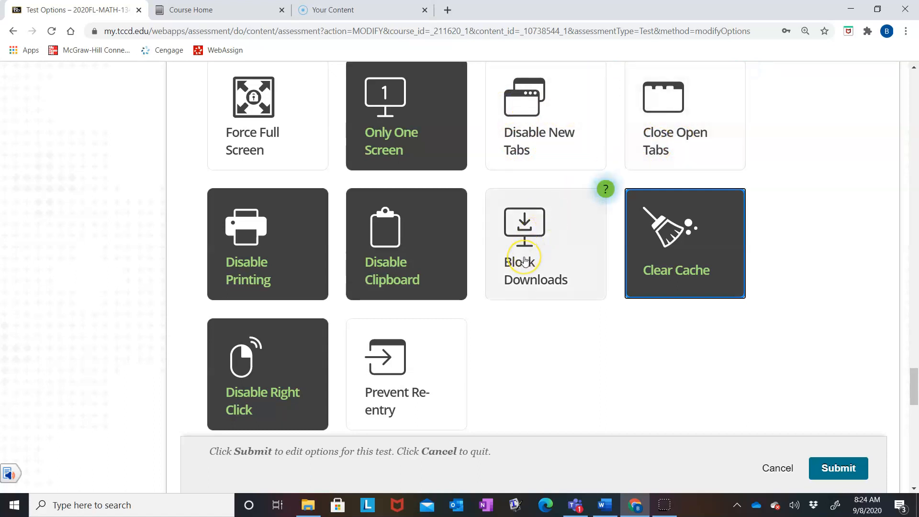
Step: Examine the Proctorio verification options, in-quiz tools and behavior settings
scroll(527, 262, down, 5)
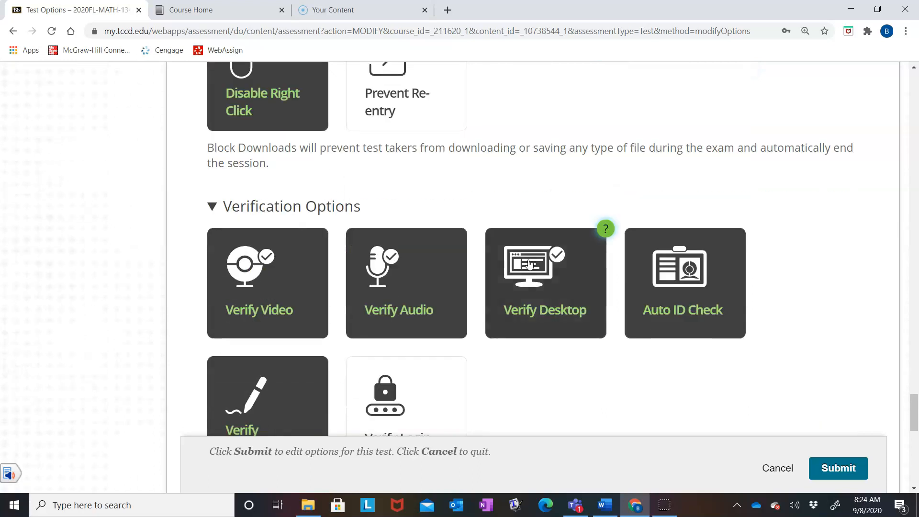
scroll(566, 355, down, 2)
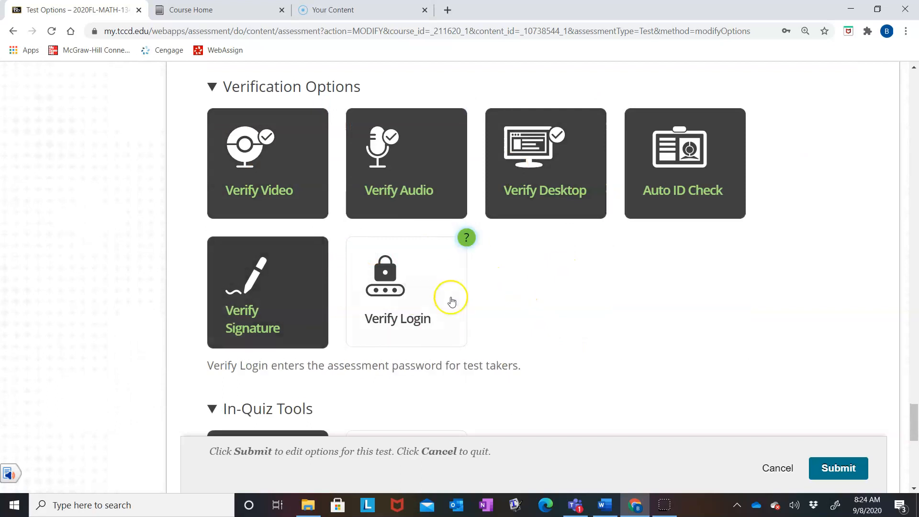
scroll(451, 300, down, 3)
scroll(598, 280, down, 4)
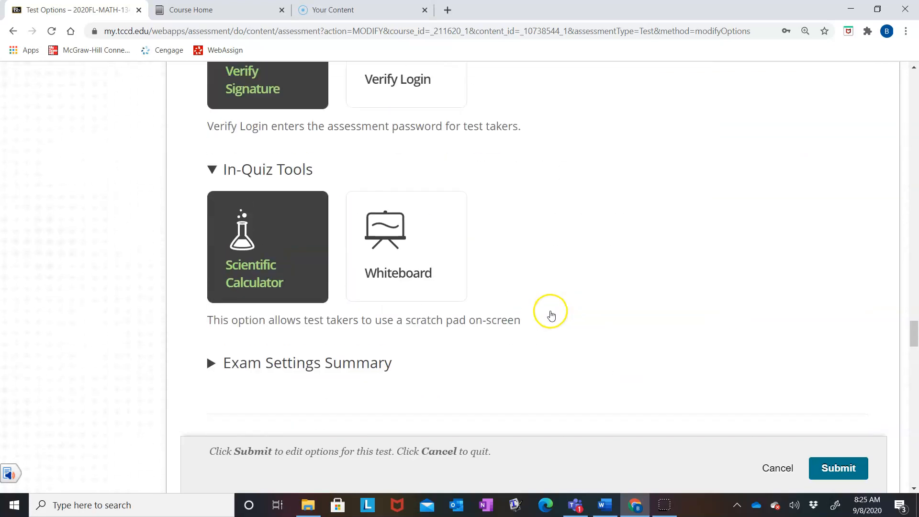
scroll(550, 314, up, 10)
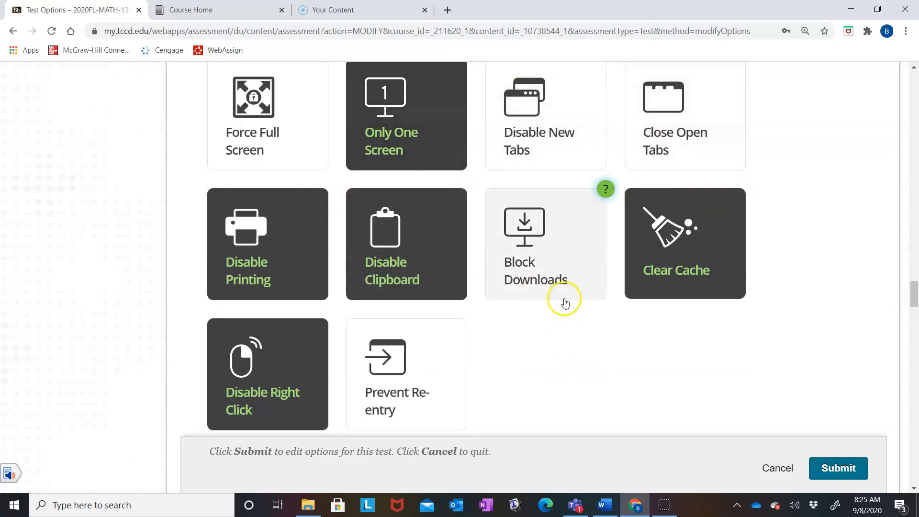
scroll(607, 345, down, 4)
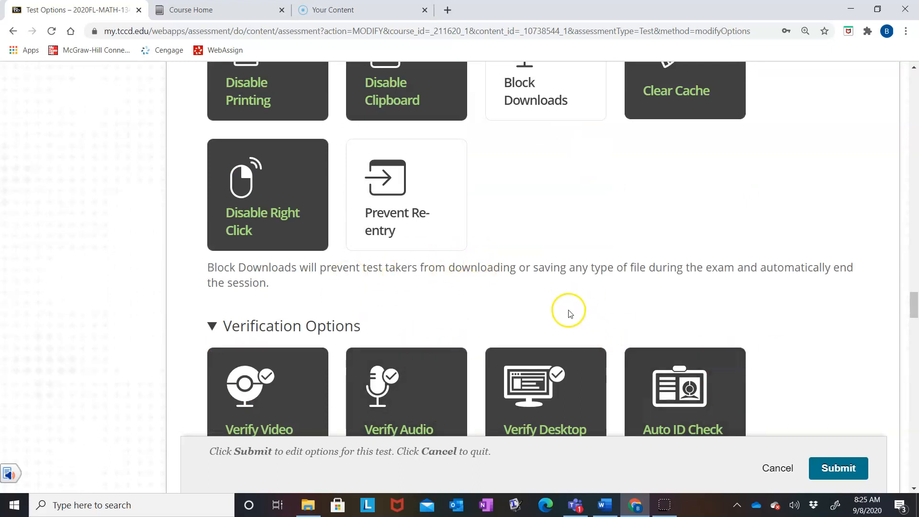
scroll(568, 309, down, 4)
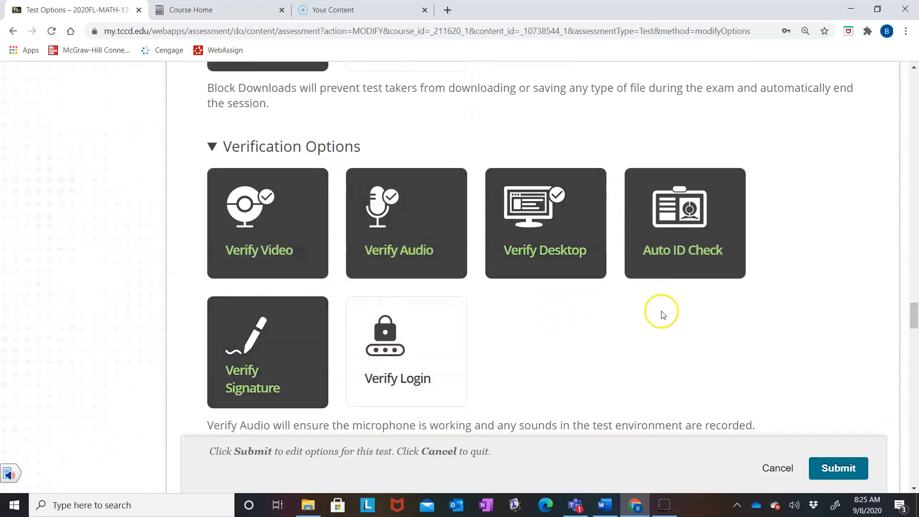
scroll(676, 339, down, 6)
scroll(509, 340, down, 4)
scroll(511, 348, down, 12)
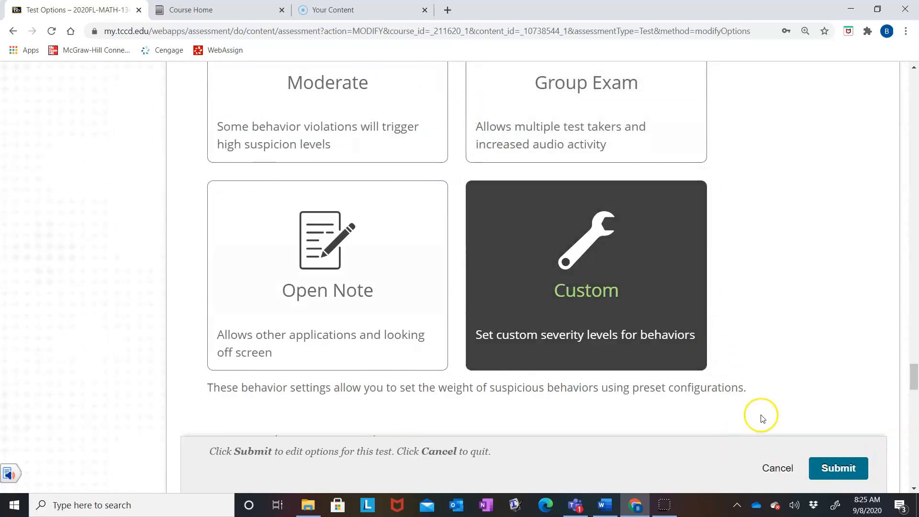
Step: Submit the Trial Test's options and locate the test in the Exams content list
click(835, 472)
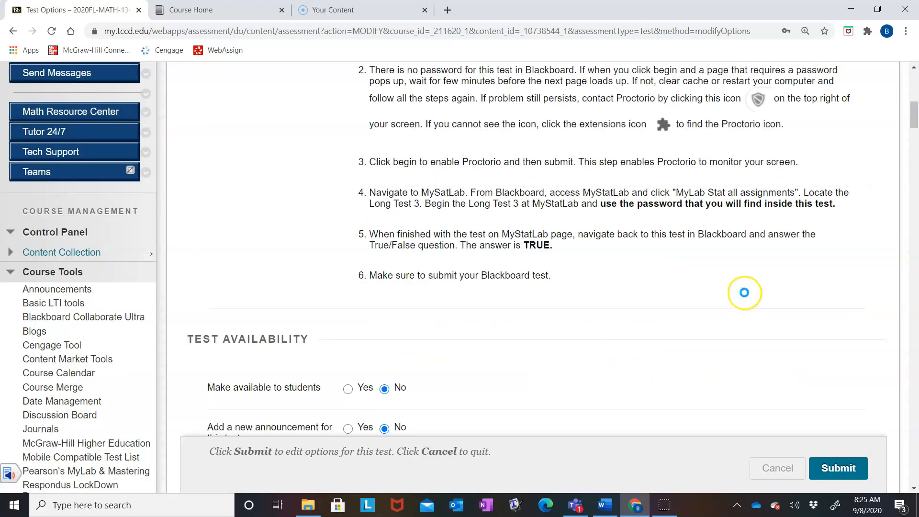
scroll(744, 290, down, 5)
scroll(744, 289, down, 8)
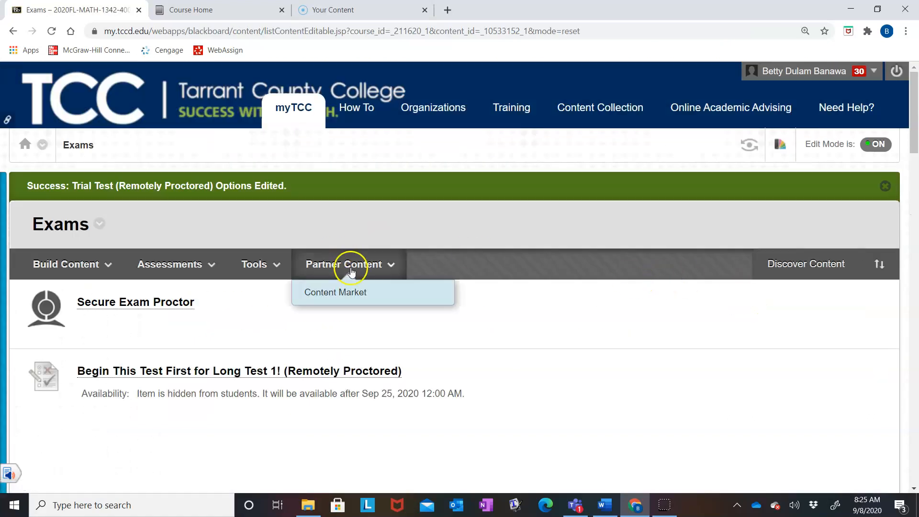
scroll(474, 361, down, 15)
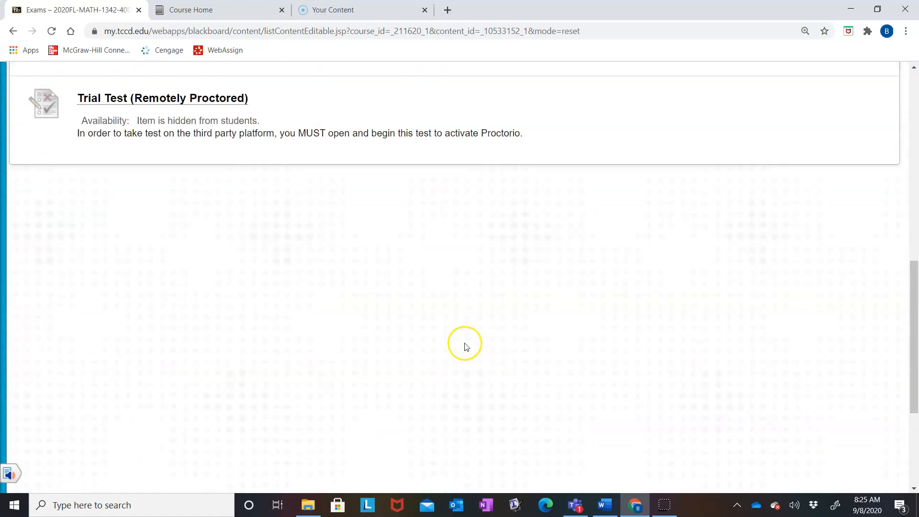
scroll(454, 344, up, 5)
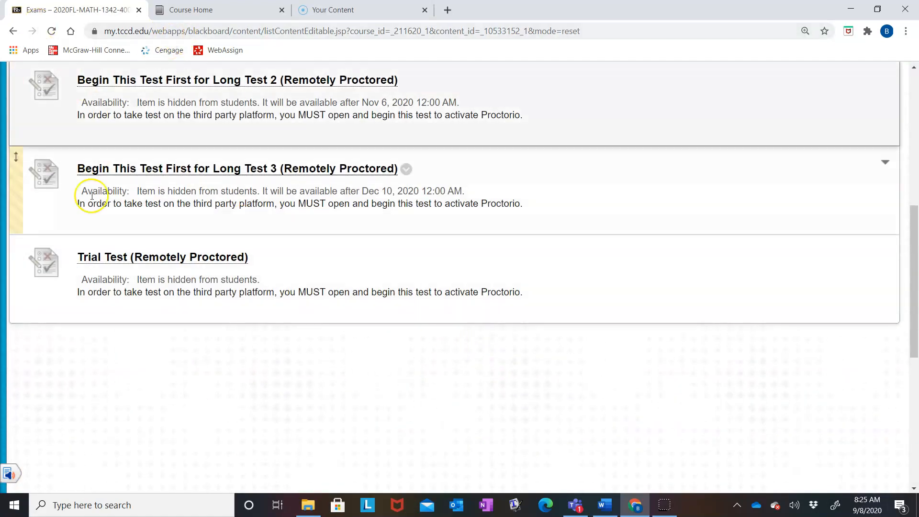